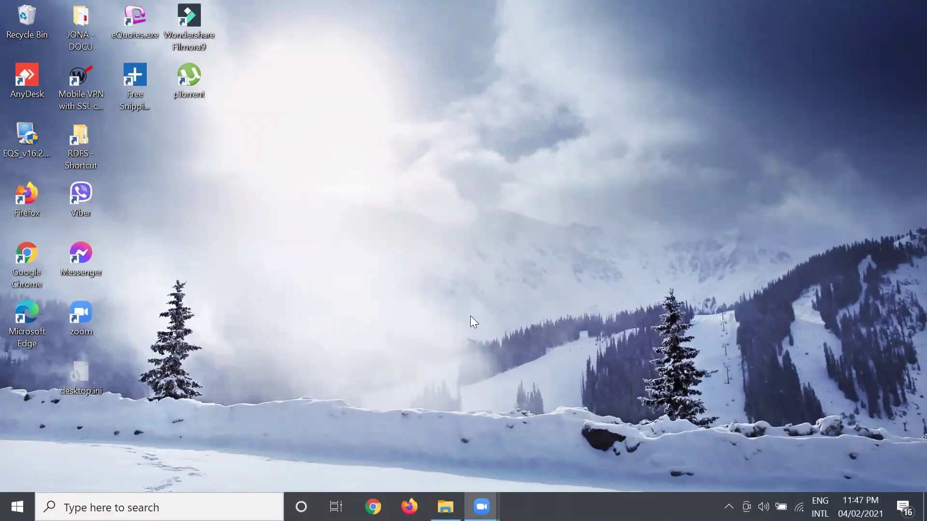
Open File Explorer on This PC and open the COMTECH (E:) drive to view its files.
left_click(446, 507)
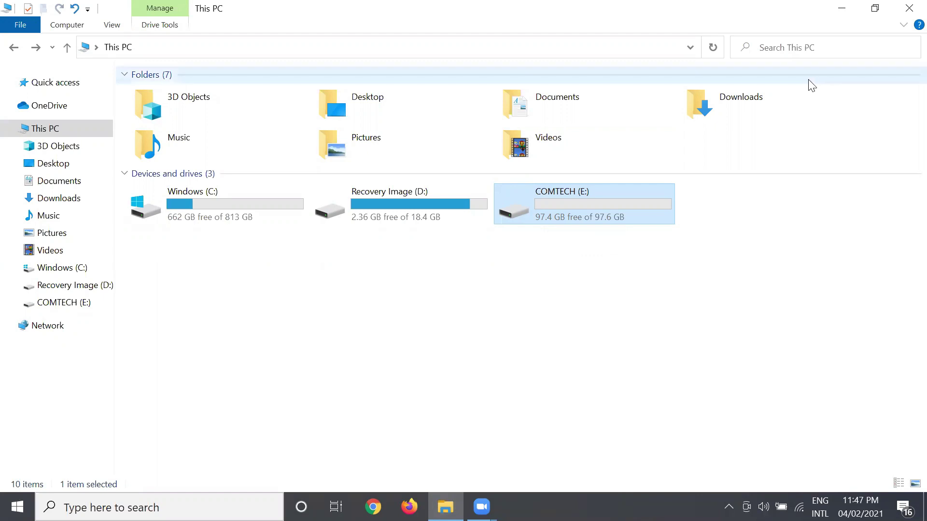
left_click(831, 9)
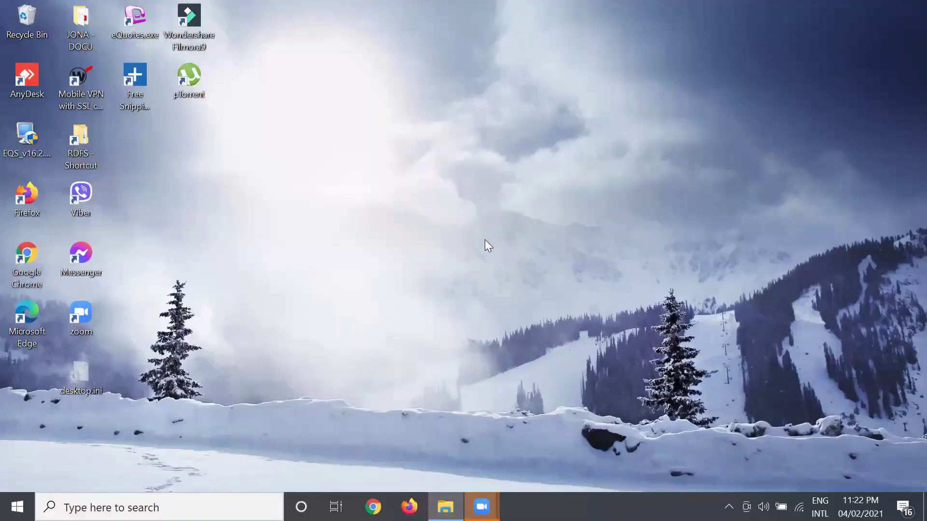
left_click(446, 507)
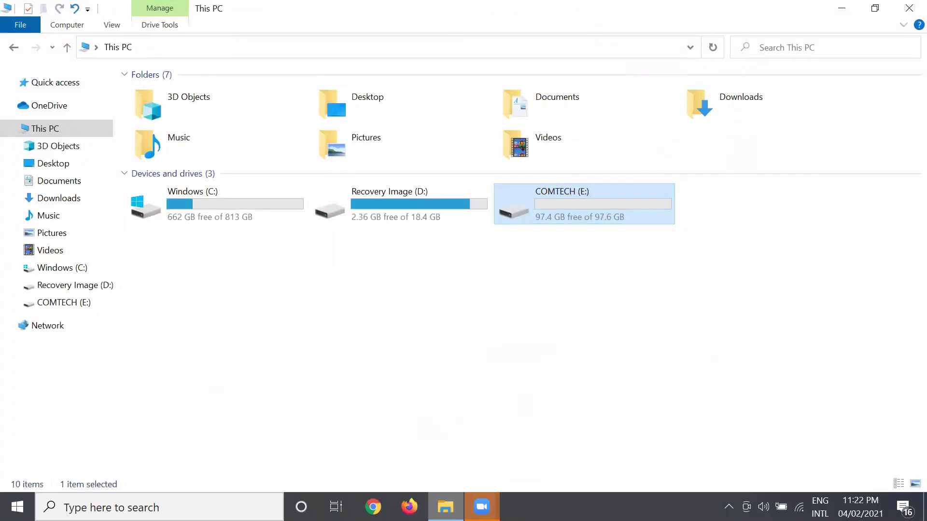
left_click(557, 193)
left_click(545, 217)
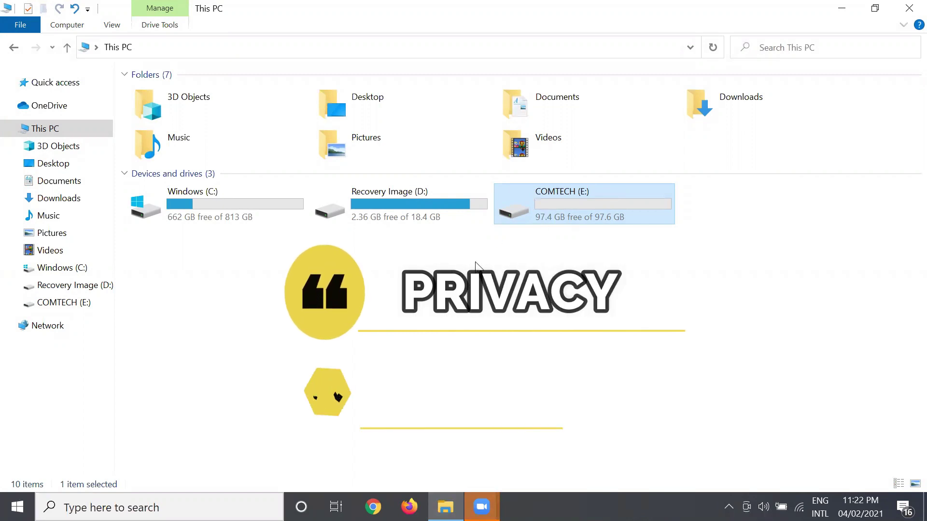
double_click(541, 209)
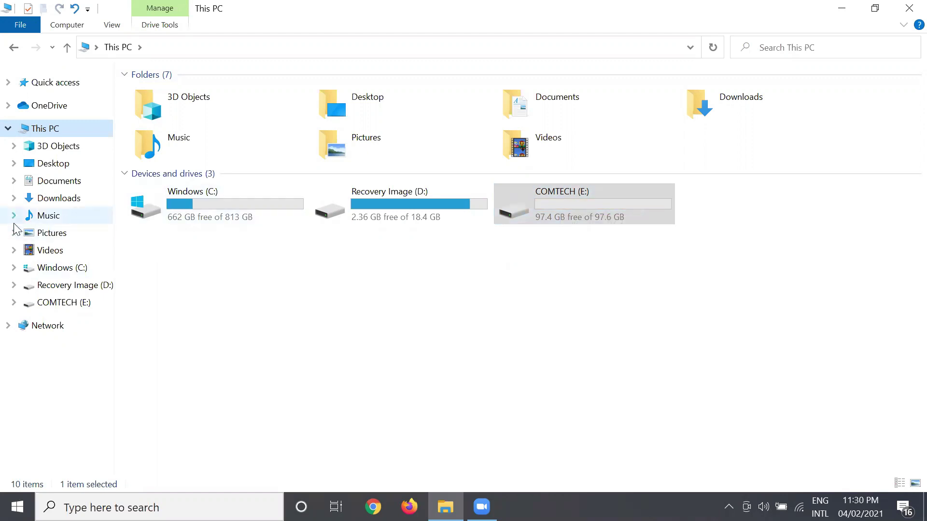
Open Computer Management from This PC, go to Disk Management, and select the COMTECH (E:) partition.
right_click(55, 137)
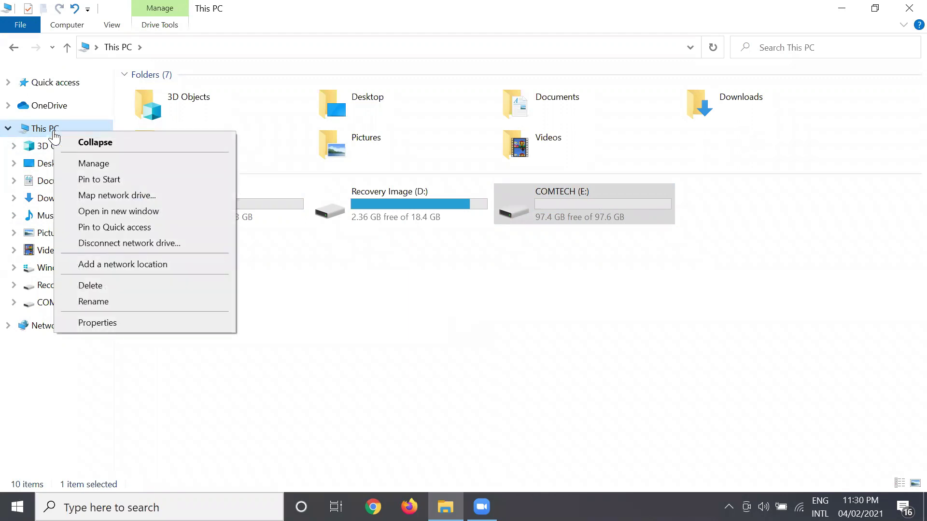
left_click(78, 164)
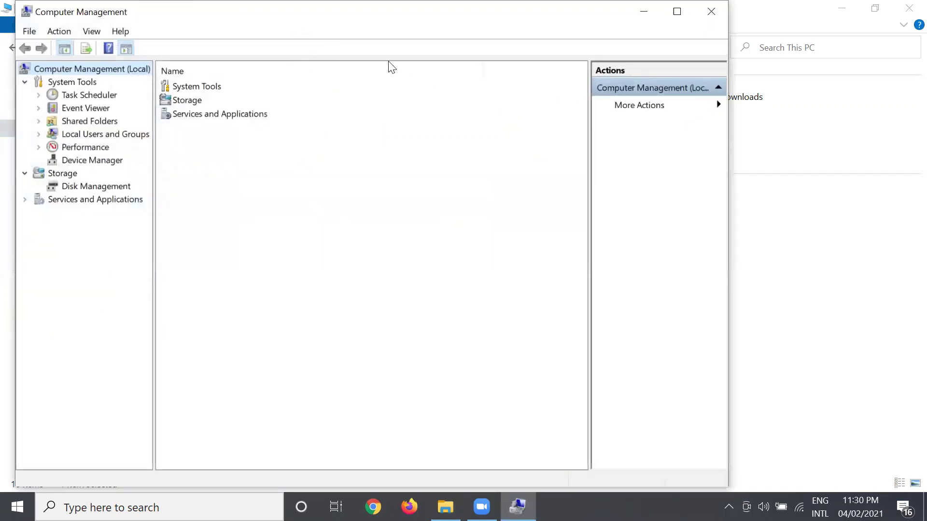
left_click(116, 190)
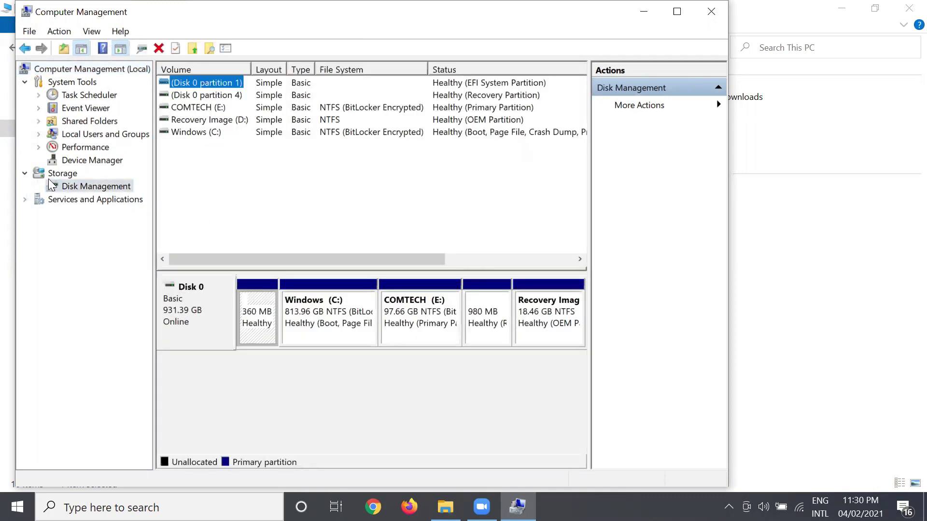
left_click(425, 310)
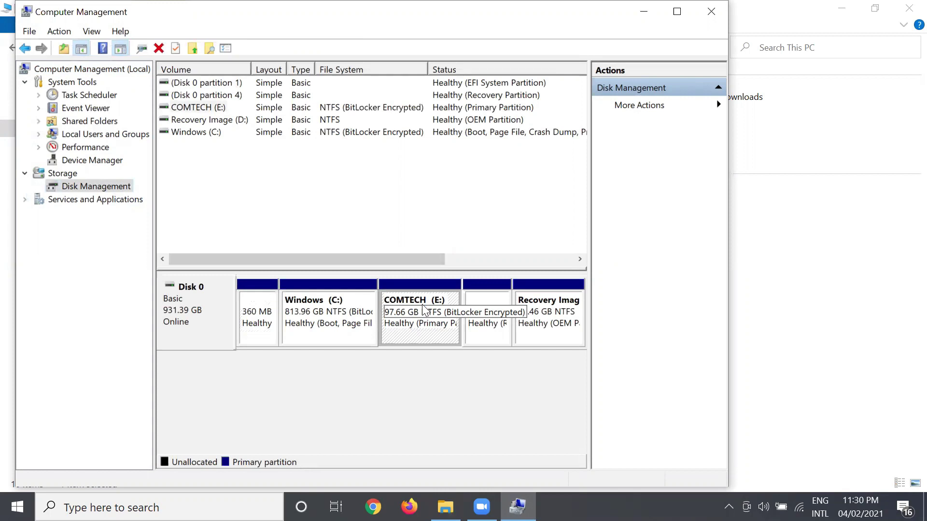
Remove the E: drive letter from the COMTECH partition and confirm the removal.
right_click(425, 310)
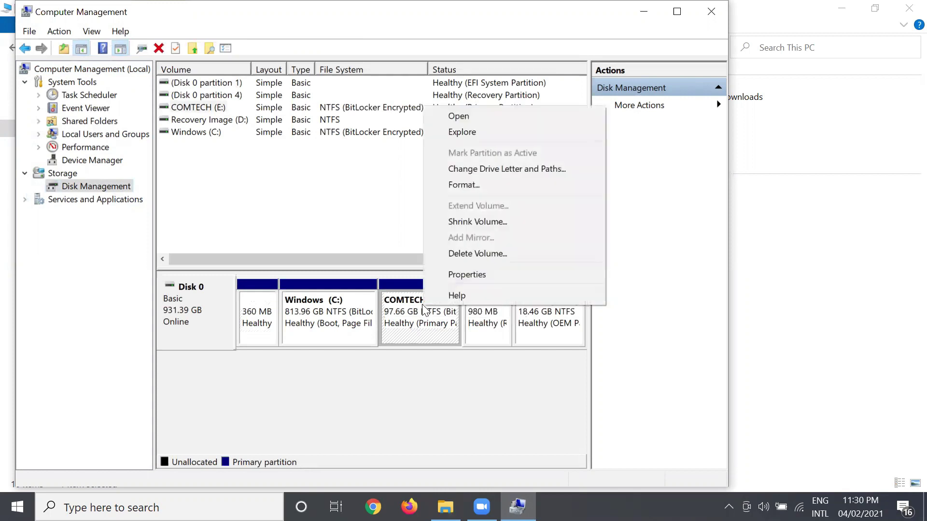
left_click(523, 168)
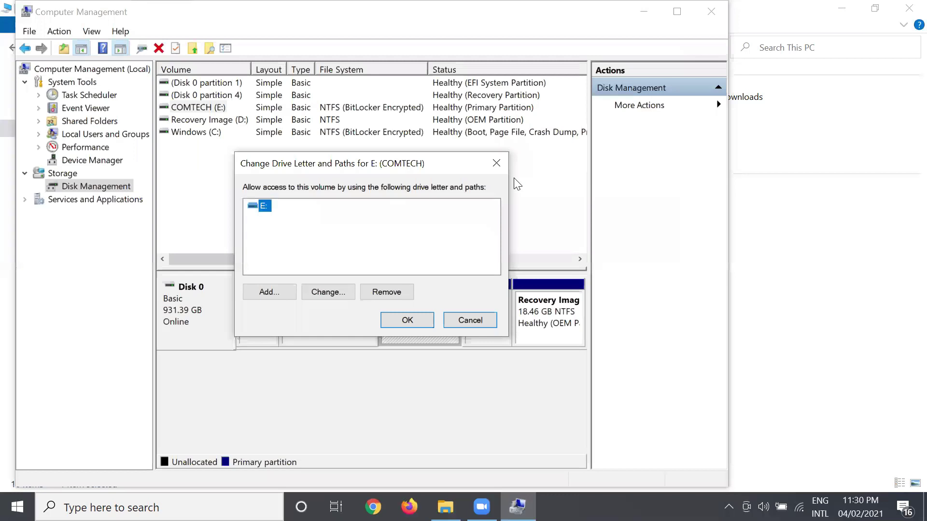
left_click(387, 292)
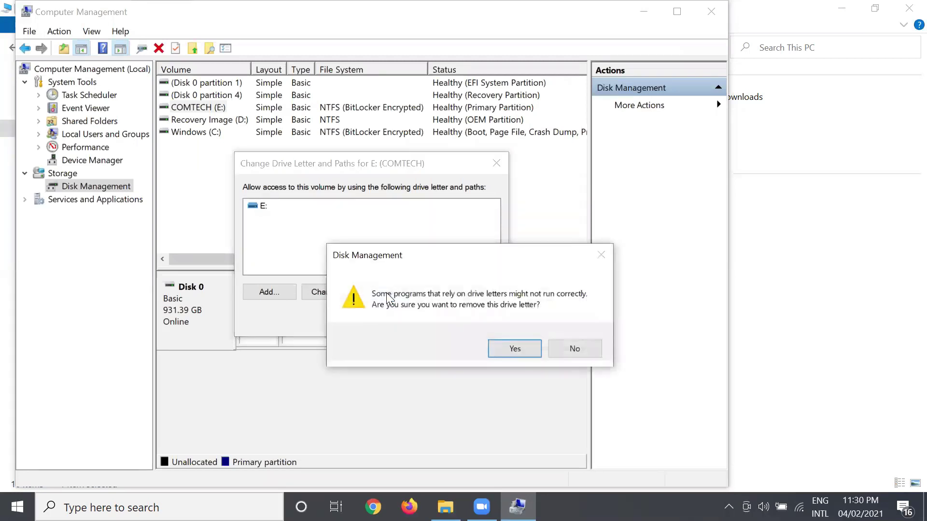
left_click(514, 349)
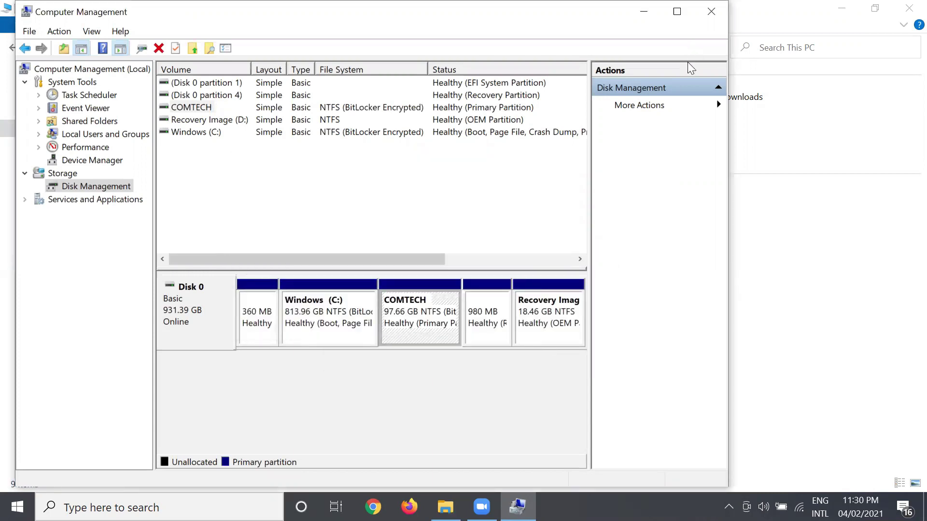
Close both windows, refresh the desktop twice, and reopen This PC showing only C: and D:.
left_click(711, 12)
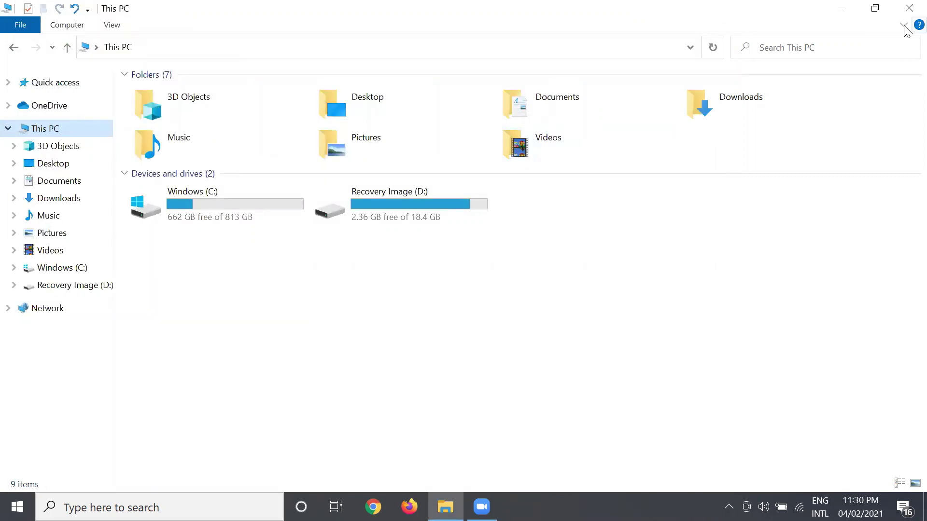
left_click(909, 9)
right_click(481, 112)
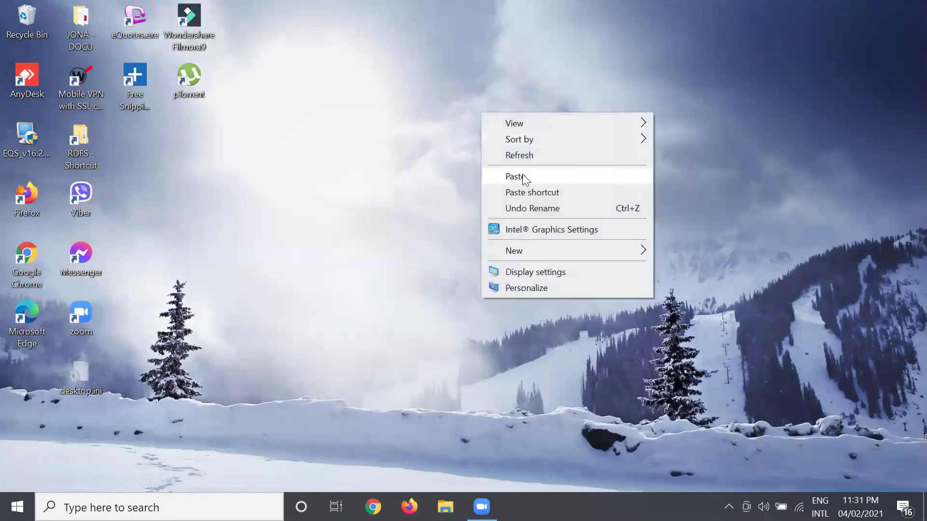
left_click(525, 158)
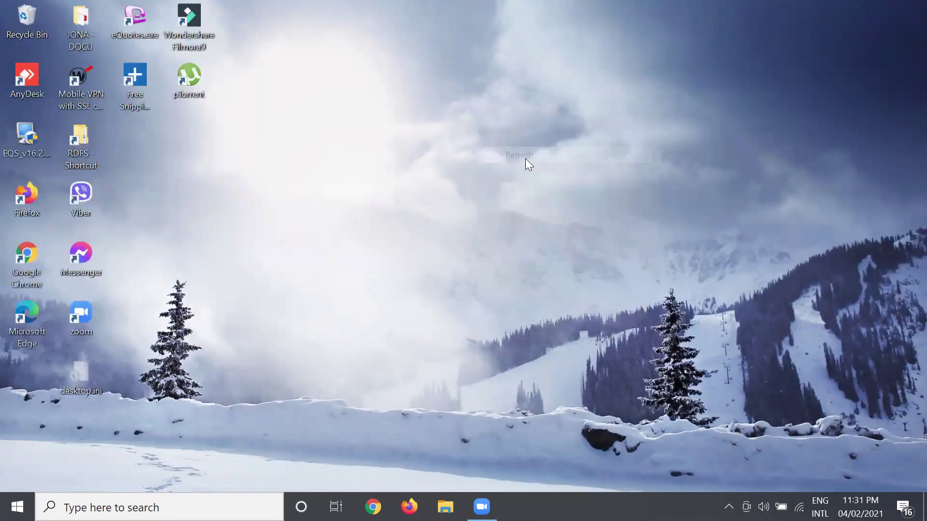
right_click(463, 140)
left_click(502, 183)
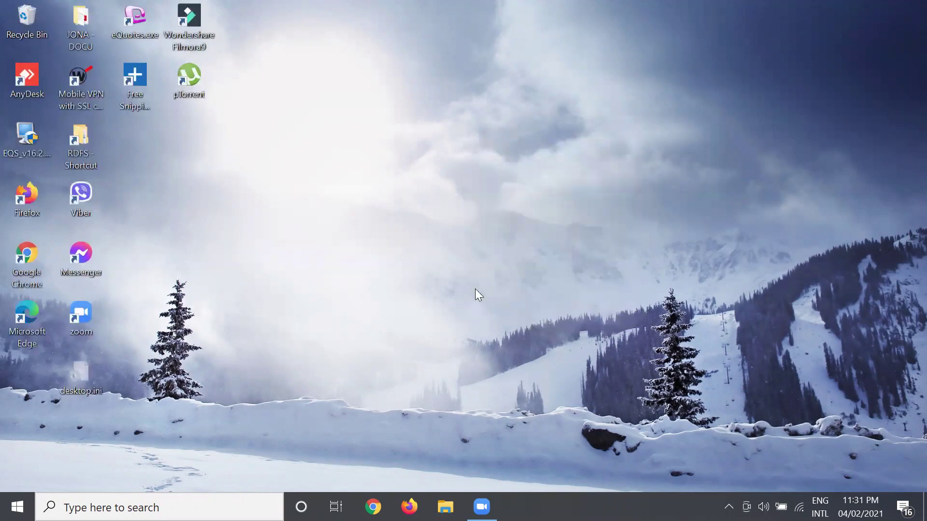
left_click(445, 507)
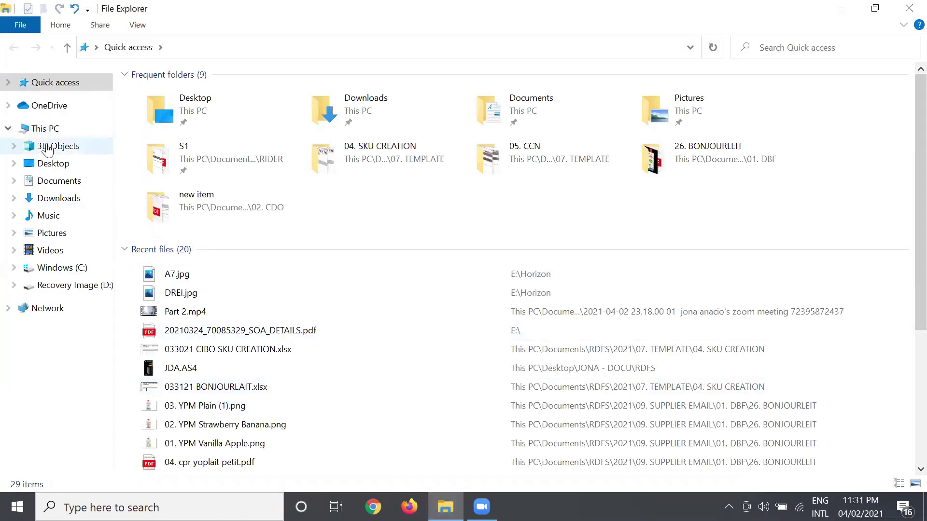
left_click(45, 129)
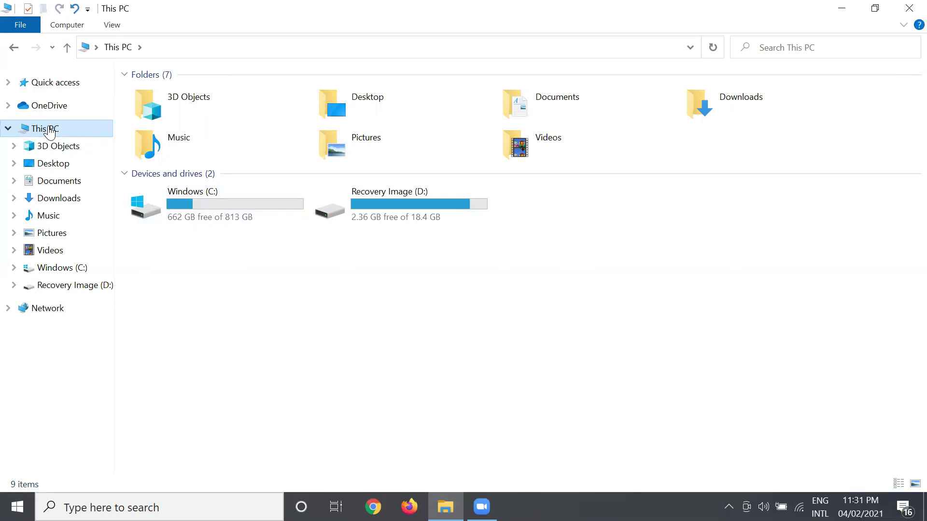
Open Computer Management from This PC, go to Disk Management, and select the letterless COMTECH partition.
right_click(49, 129)
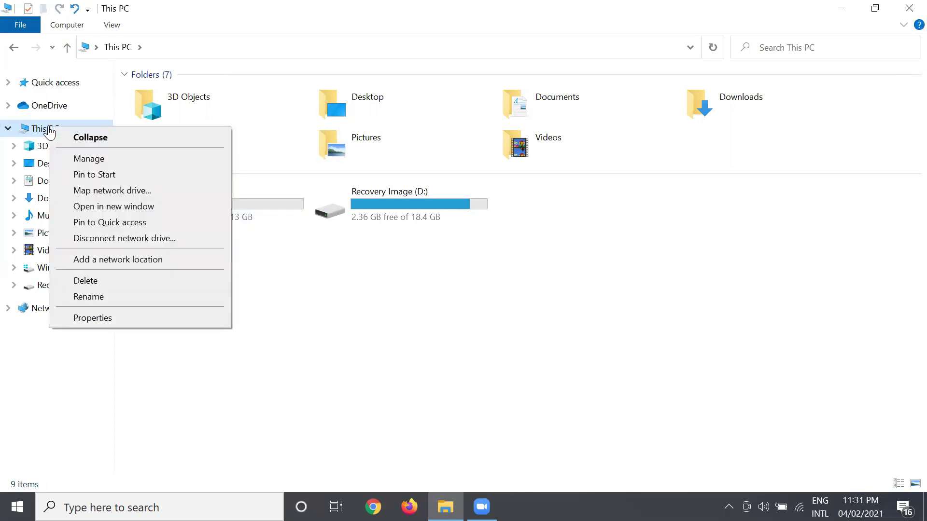
left_click(81, 160)
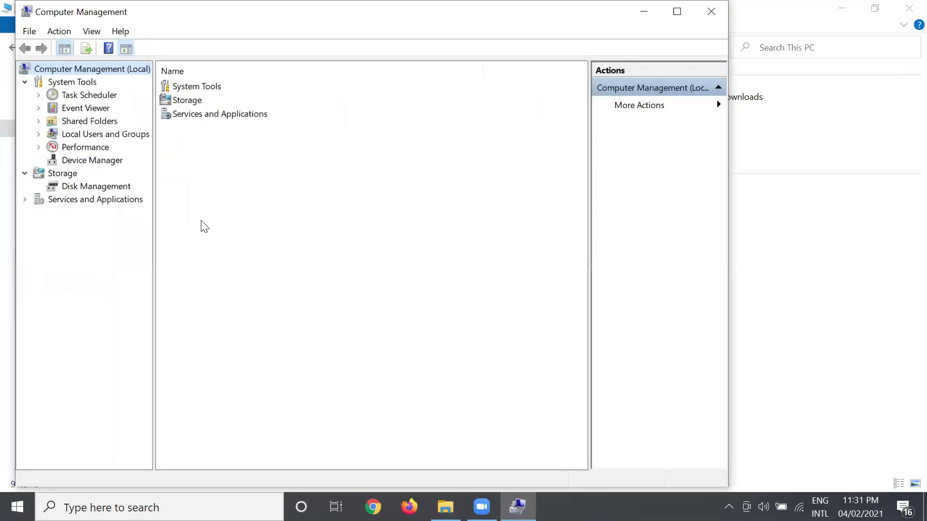
left_click(108, 190)
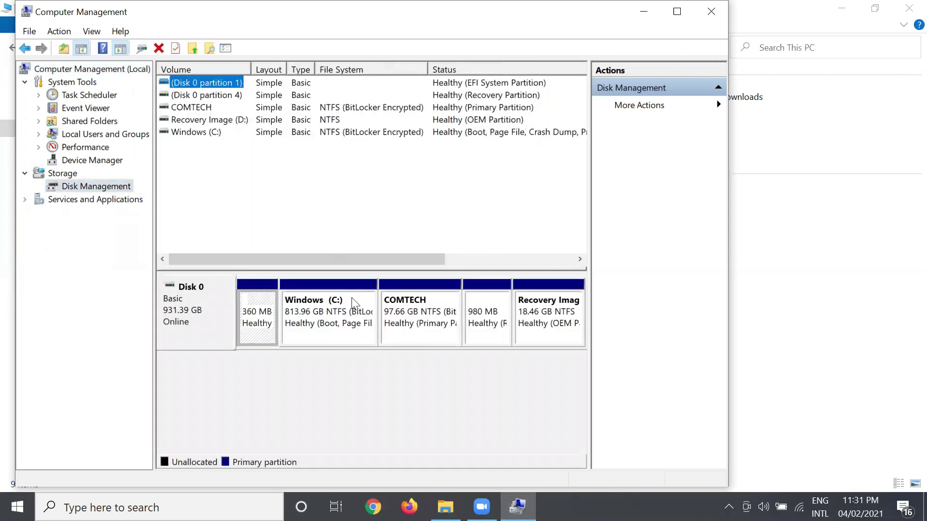
left_click(428, 333)
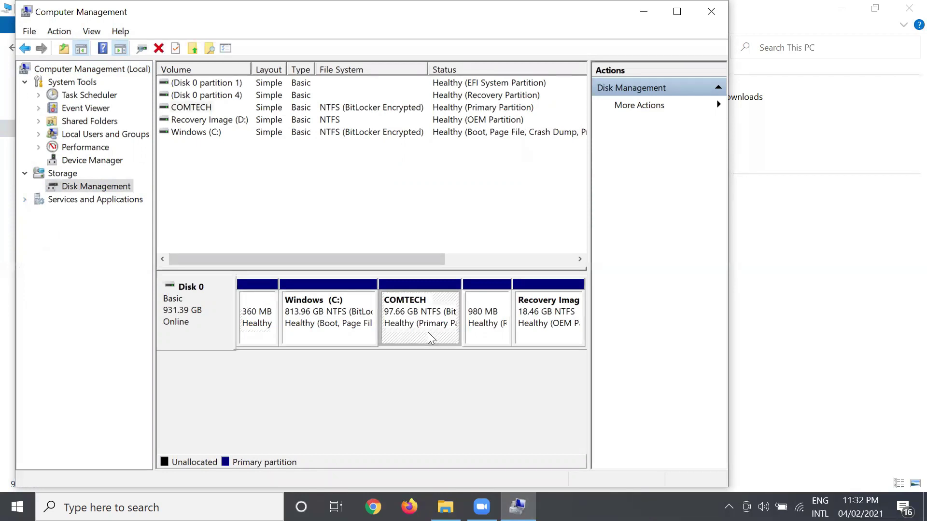
Add drive letter E back to the COMTECH partition through Change Drive Letter and Paths.
right_click(421, 315)
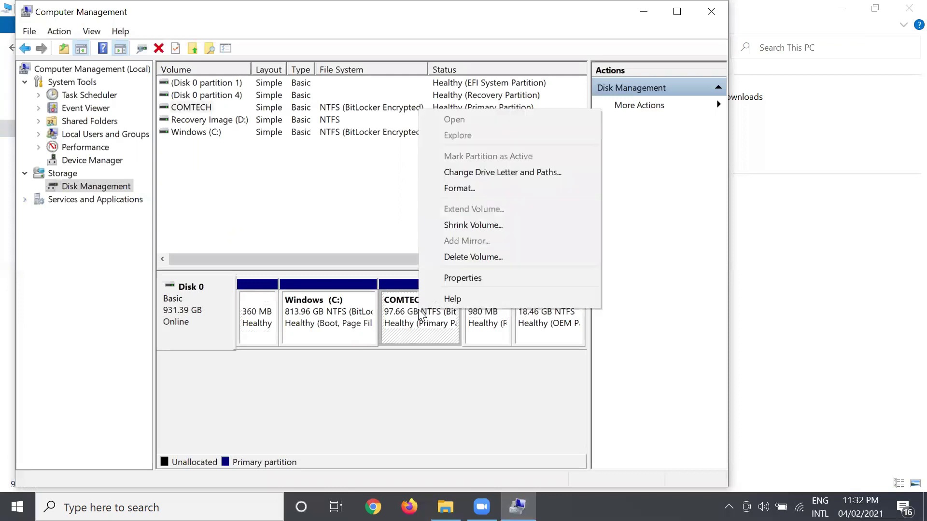
left_click(489, 174)
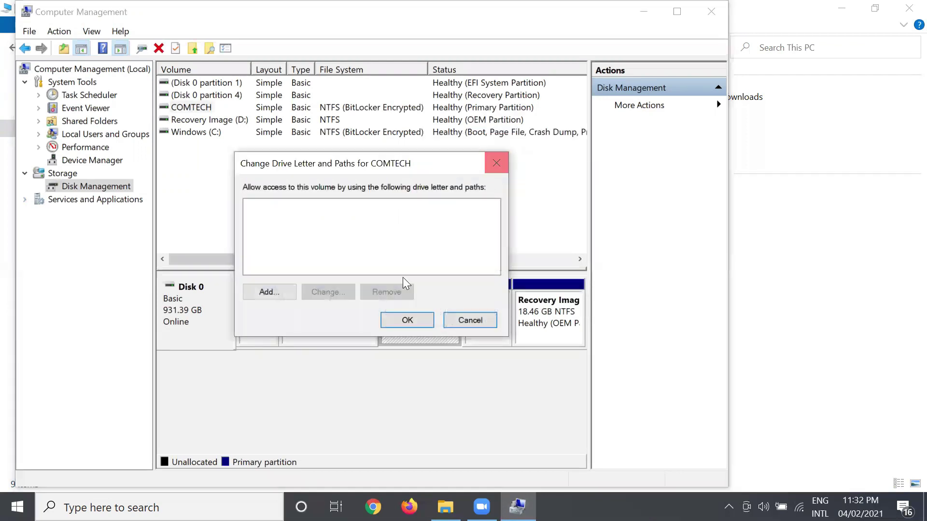
left_click(252, 295)
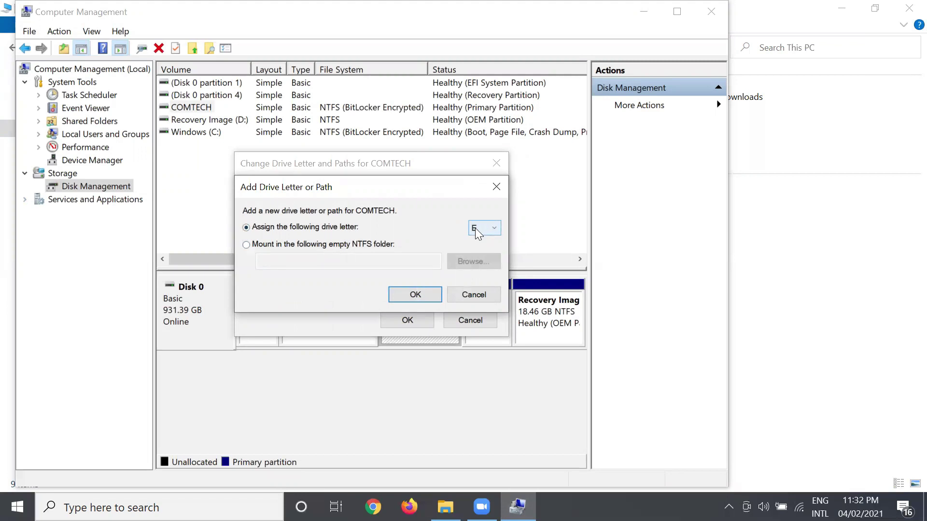
left_click(415, 295)
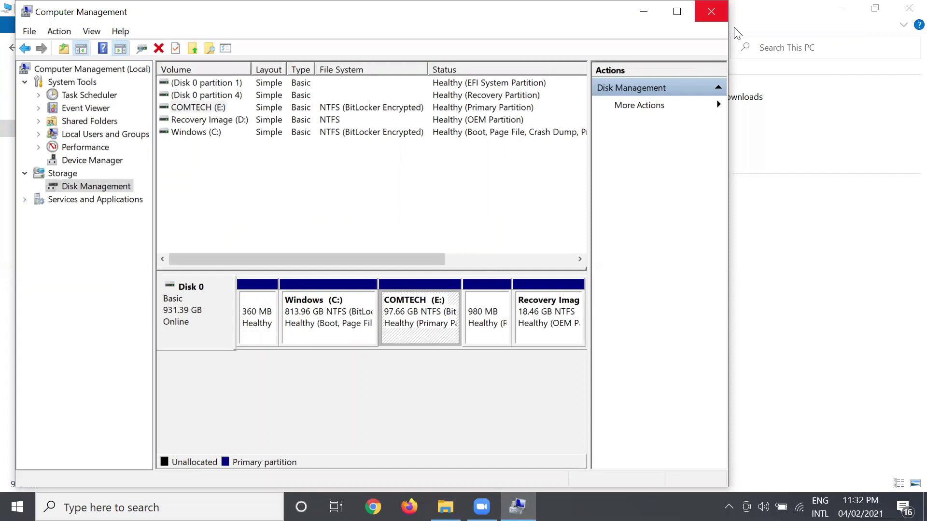
Close Computer Management, refresh This PC so COMTECH (E:) reappears, and minimize File Explorer.
left_click(711, 11)
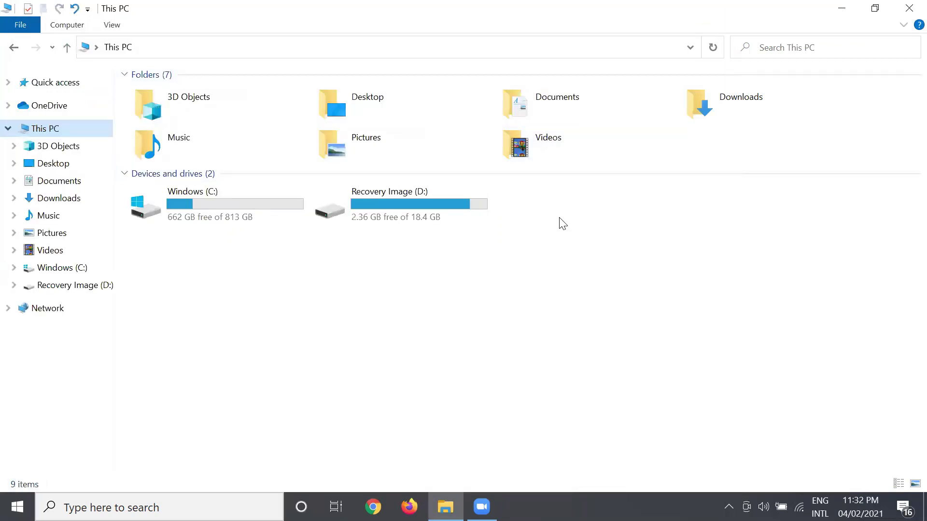
right_click(498, 237)
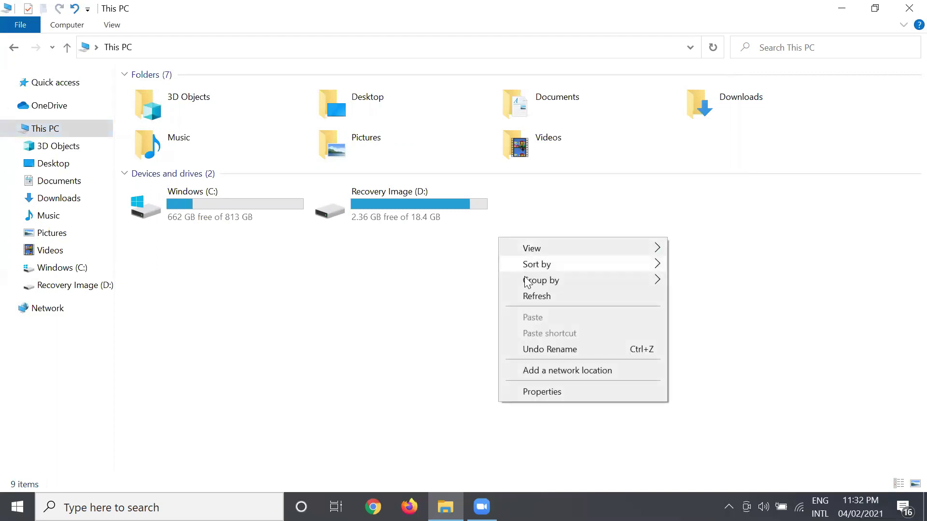
left_click(530, 297)
left_click(553, 217)
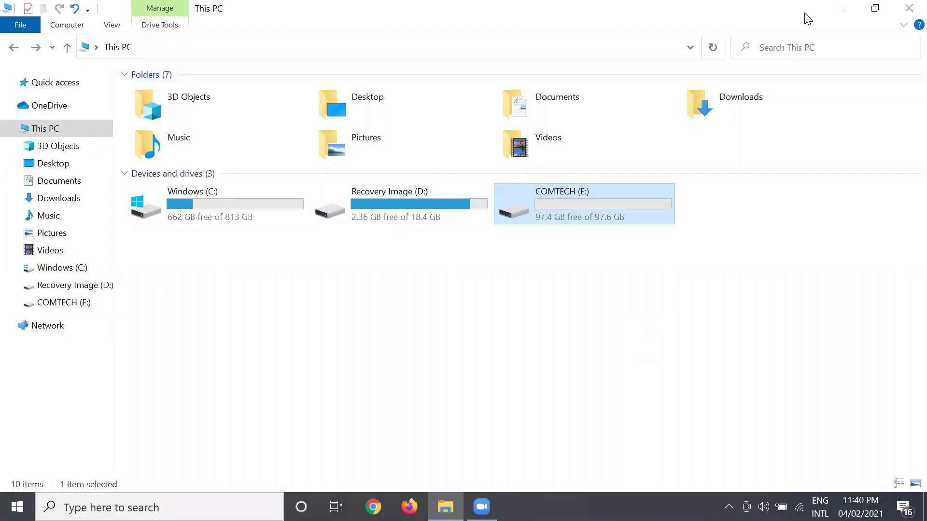
left_click(839, 7)
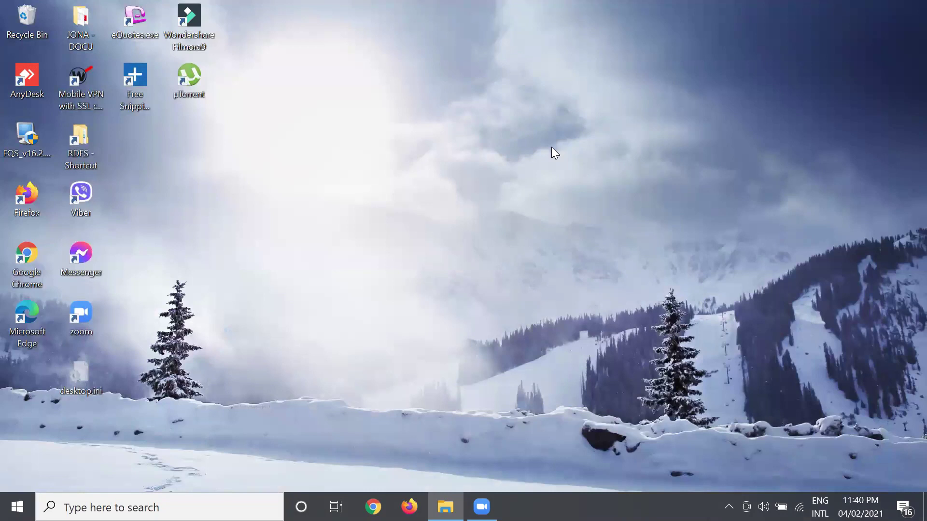